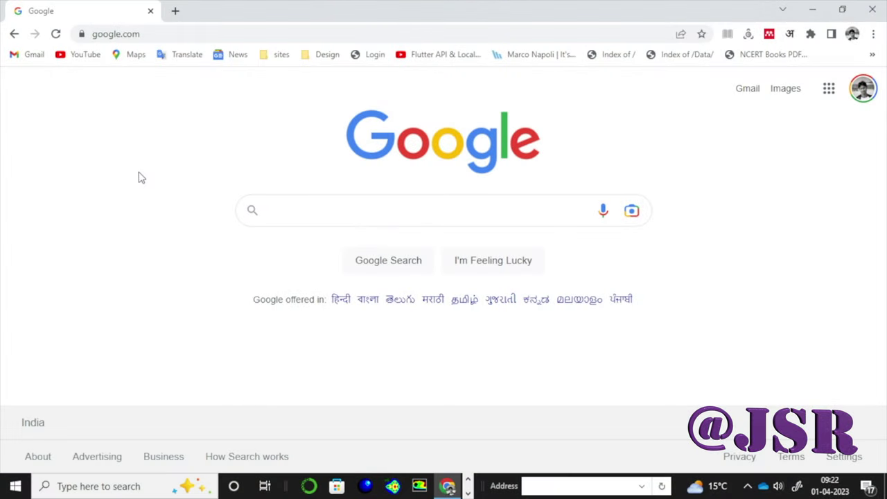
- Run a Google search for 'freecad'
text(fre)
text(ecad)
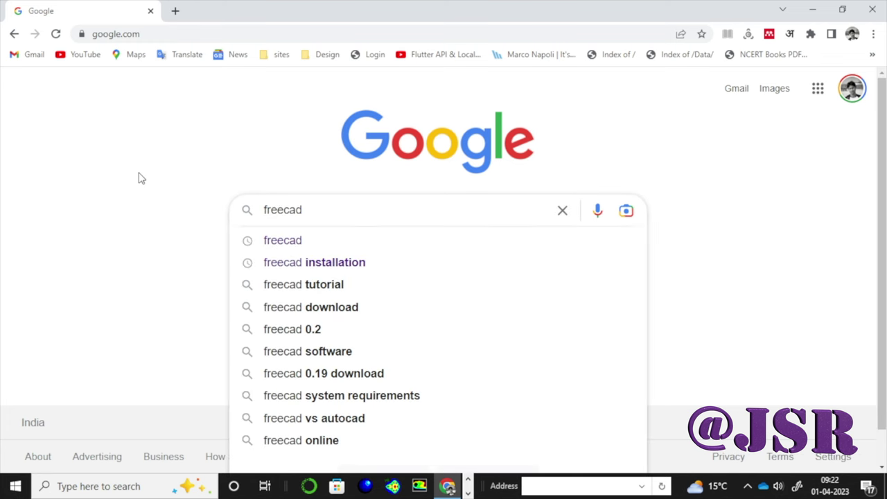
key(Return)
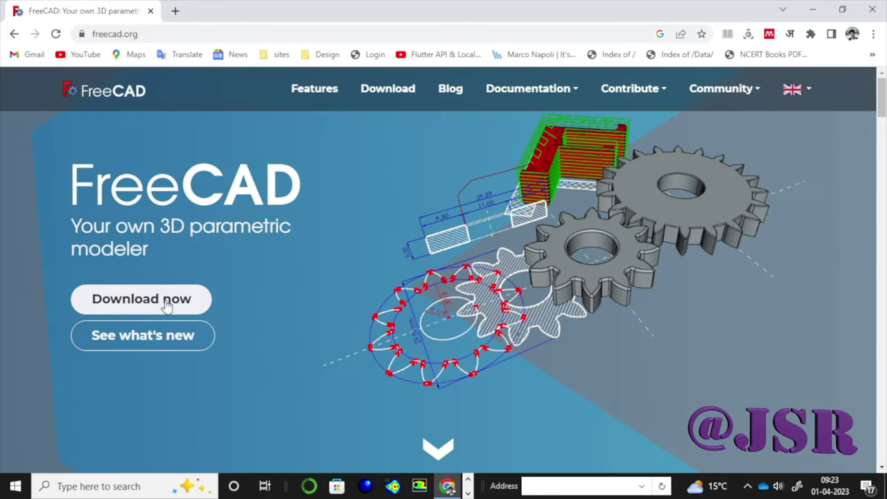
- Download the FreeCAD 0.20.2 Windows 64-bit installer and view it in Chrome's downloads list
click(175, 304)
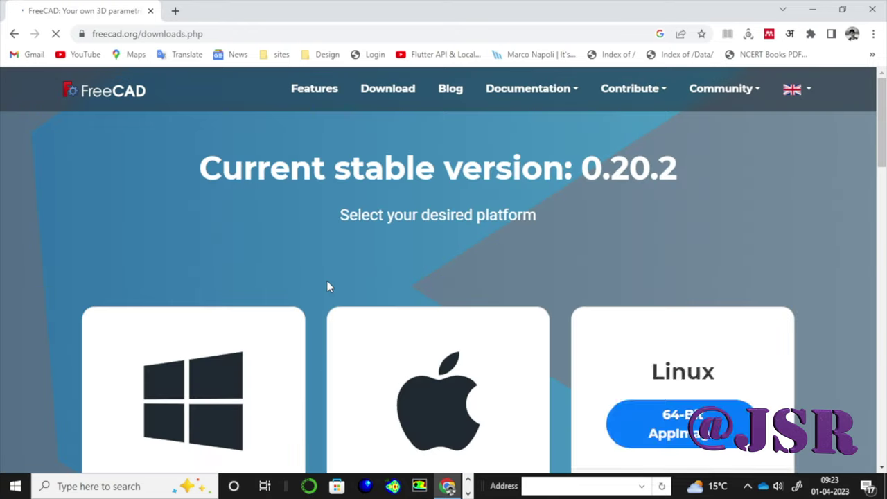
scroll(329, 286, down, 2)
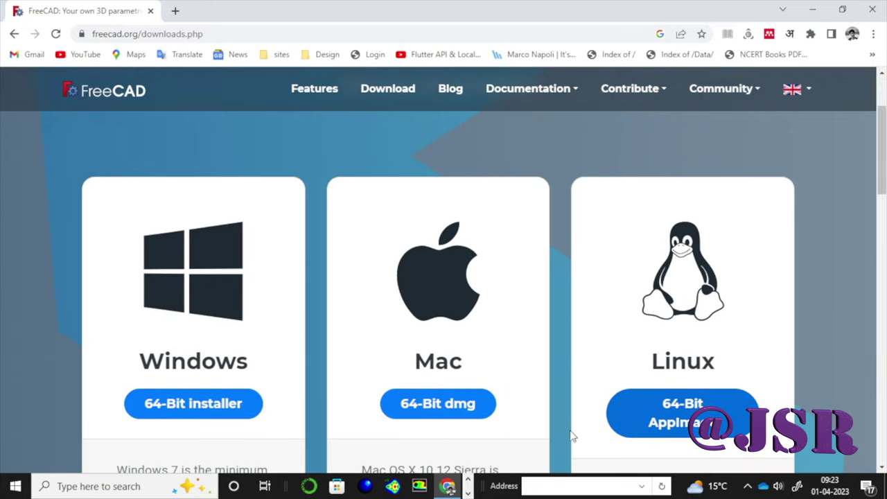
scroll(319, 381, down, 1)
click(208, 338)
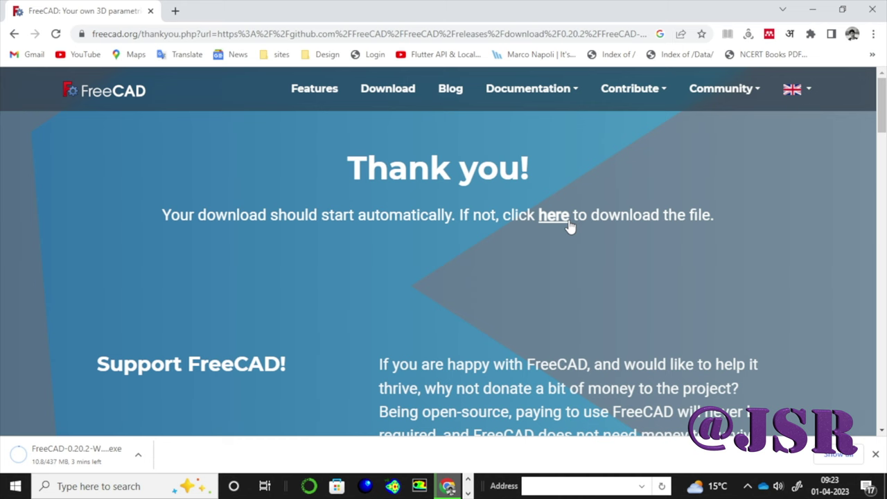
click(839, 455)
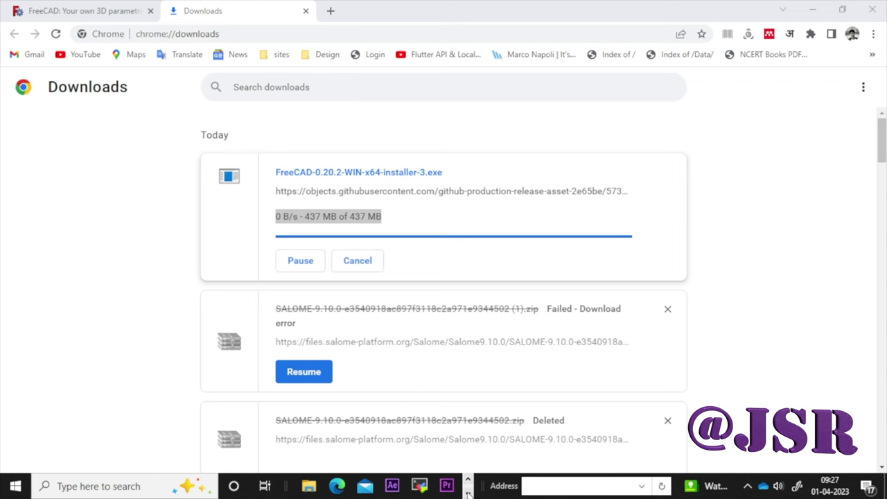
- Show the downloaded installer in its NM28 folder and maximize the Explorer window
click(469, 493)
click(469, 493)
click(312, 486)
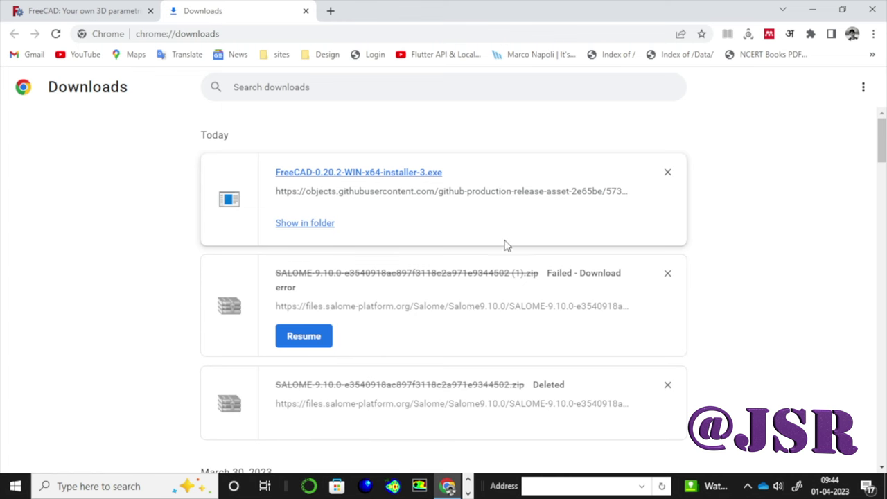
click(323, 224)
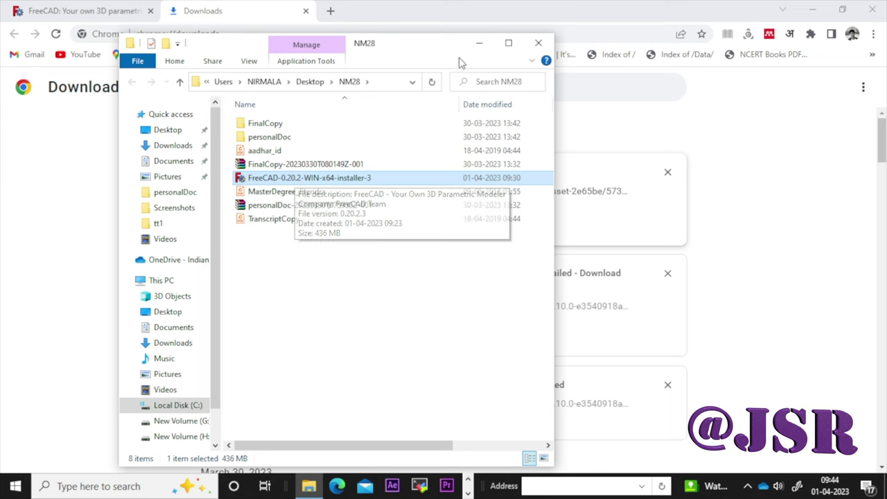
click(508, 44)
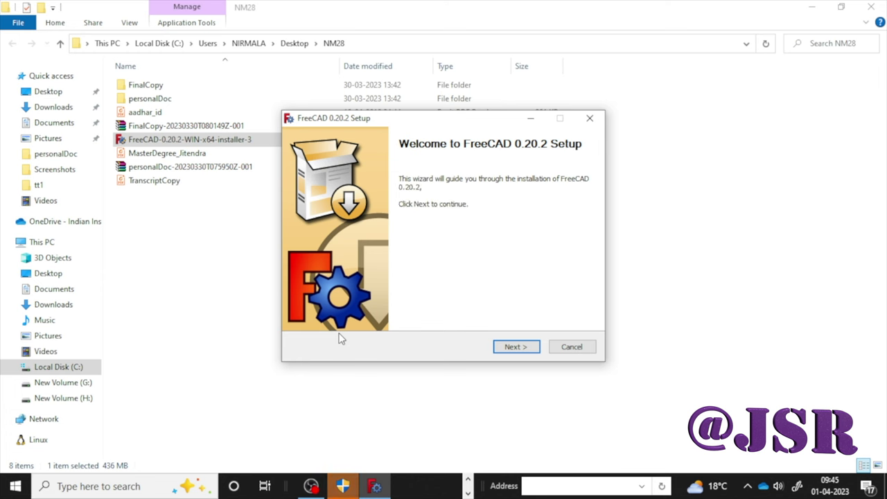
- Accept the license and defaults (all users, default folder, all components) and begin installing
click(522, 352)
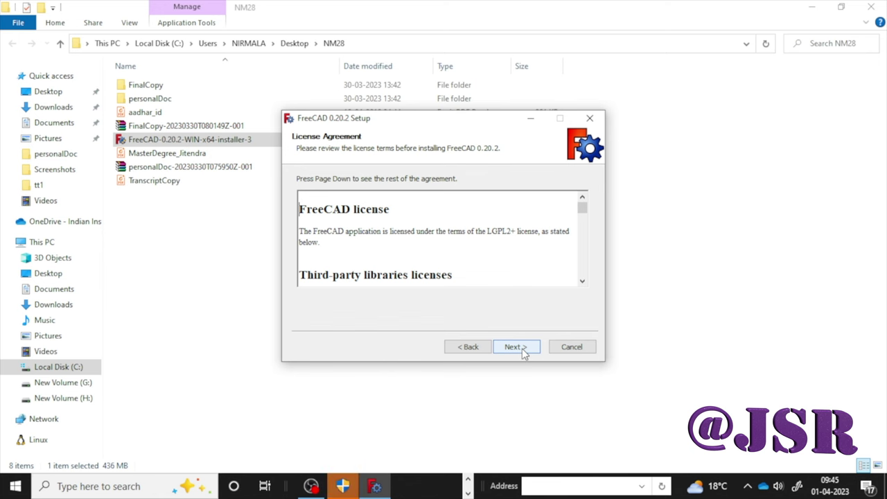
click(525, 354)
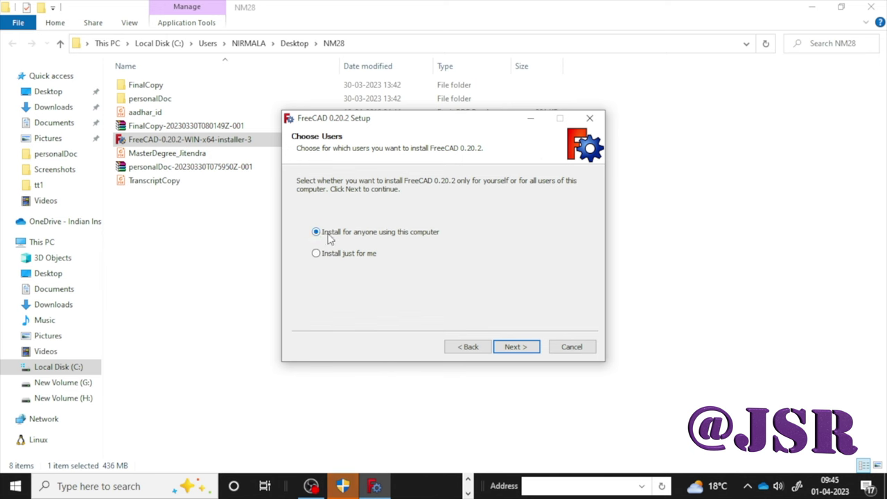
click(515, 351)
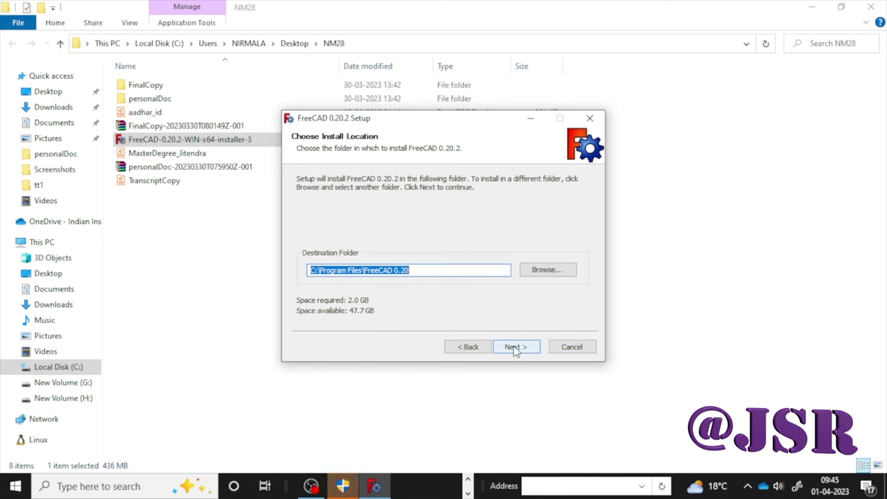
click(515, 350)
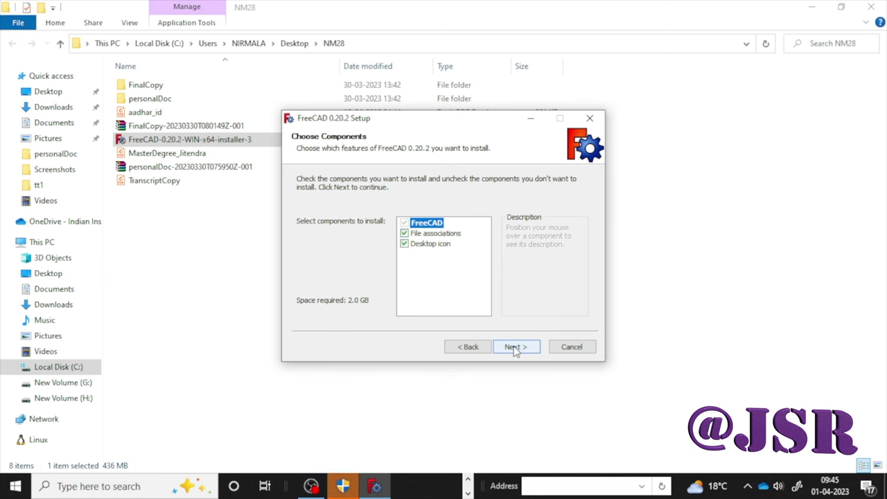
click(515, 349)
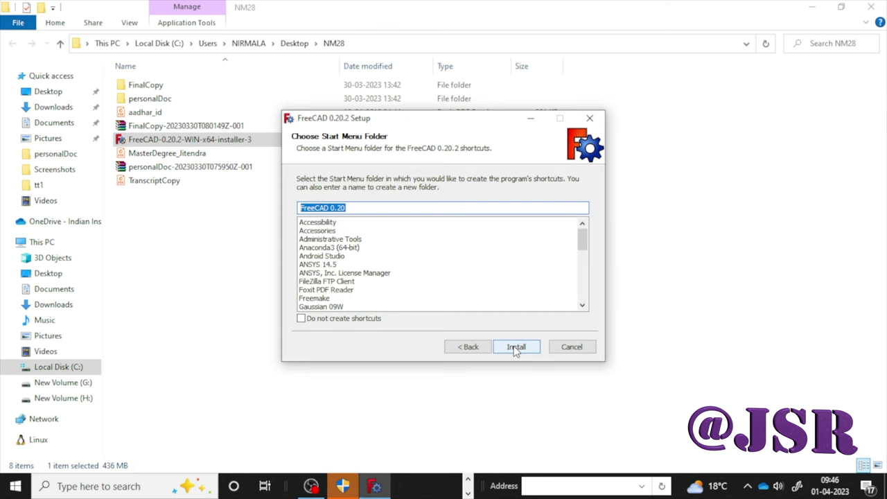
click(515, 347)
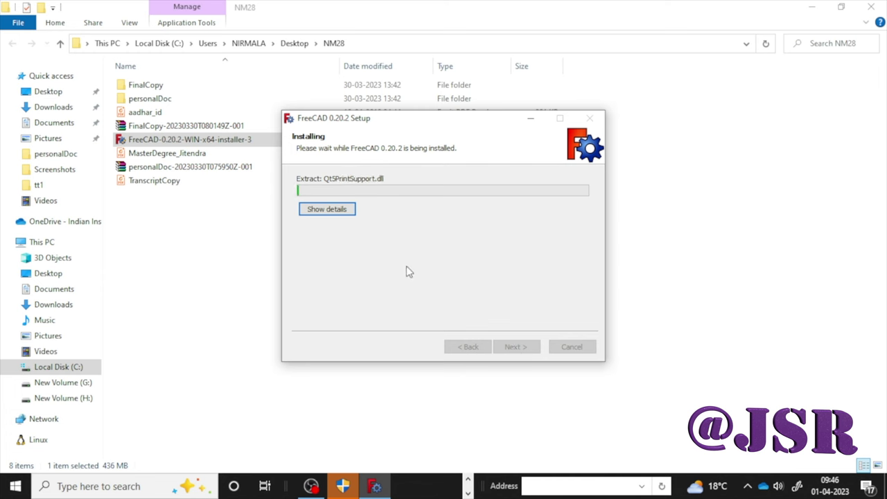
- Show the installation details and wait until FreeCAD 0.20.2 finishes installing
click(350, 213)
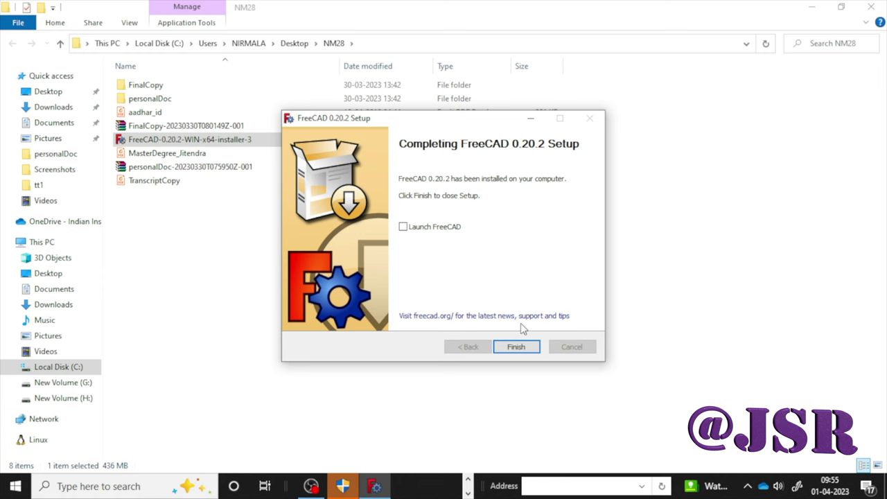
- Finish the installer and launch FreeCAD 0.20 from its desktop shortcut
click(514, 348)
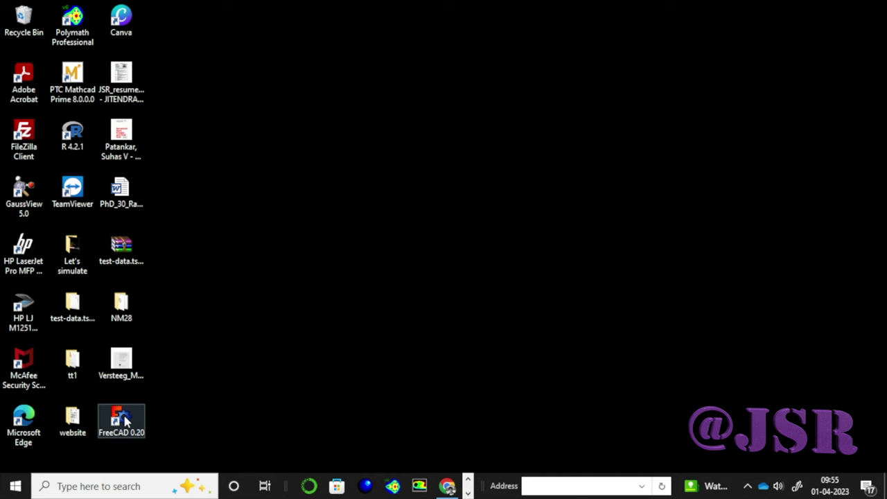
double_click(125, 413)
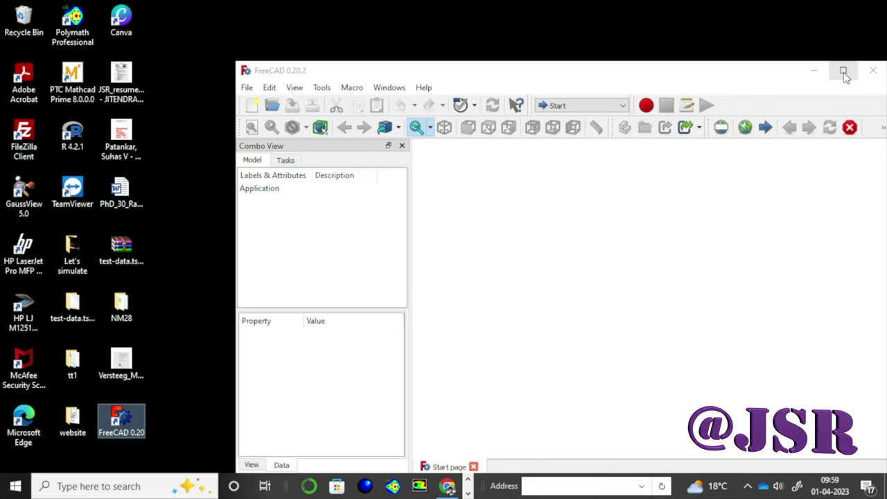
- Maximize FreeCAD, attempt the Part workbench, and close the extra unresponsive FreeCAD window
click(844, 72)
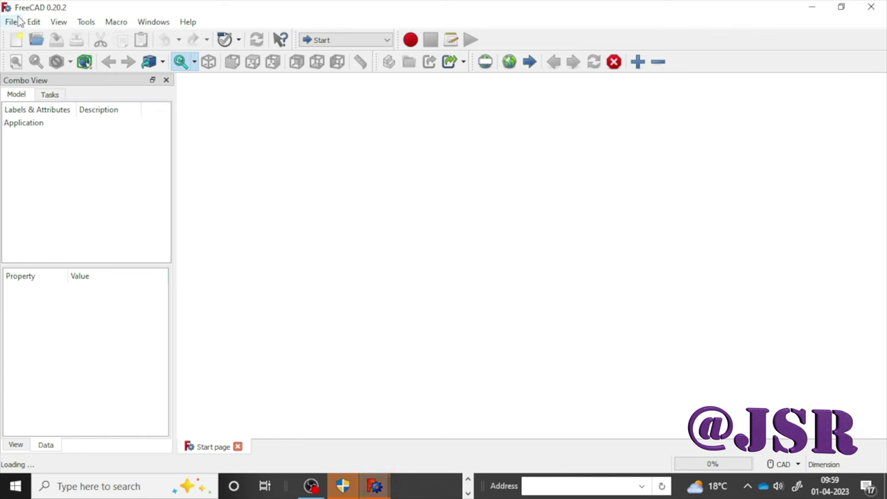
click(61, 22)
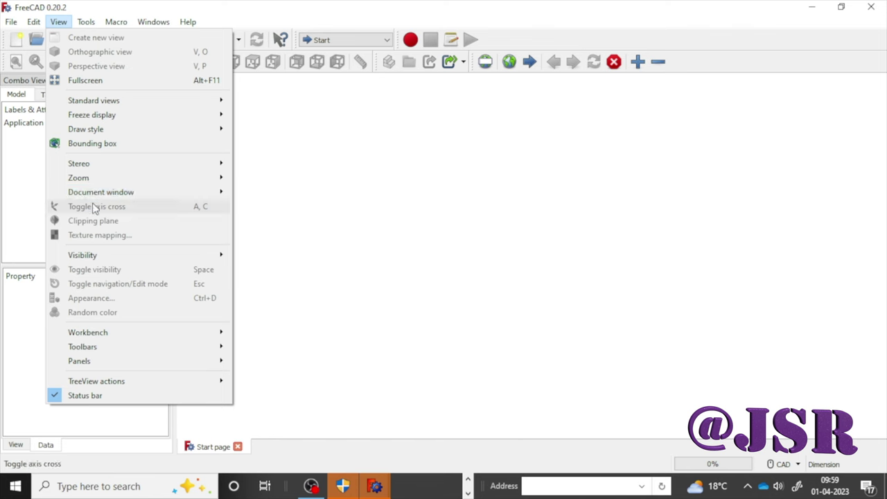
mouse_move(88, 332)
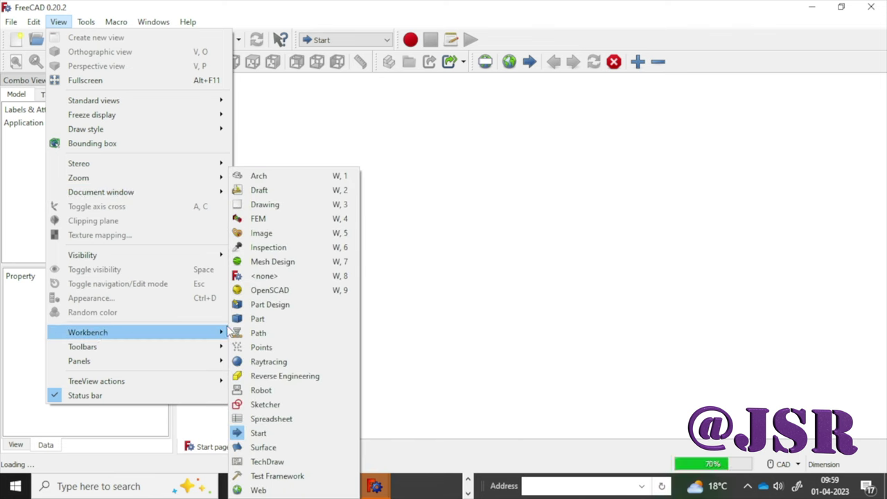
click(250, 320)
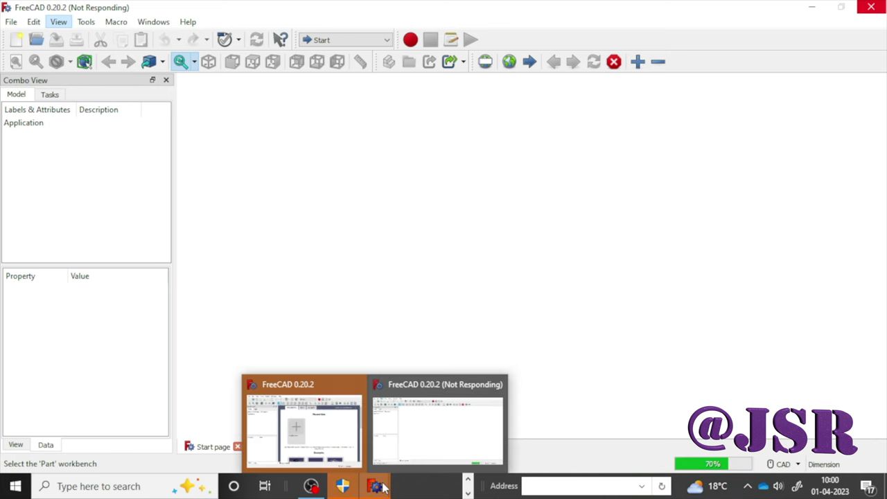
mouse_move(375, 486)
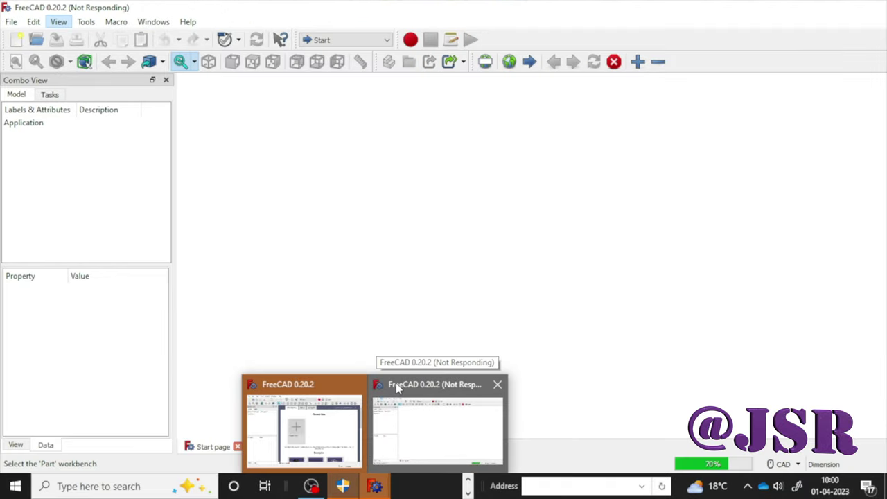
click(400, 389)
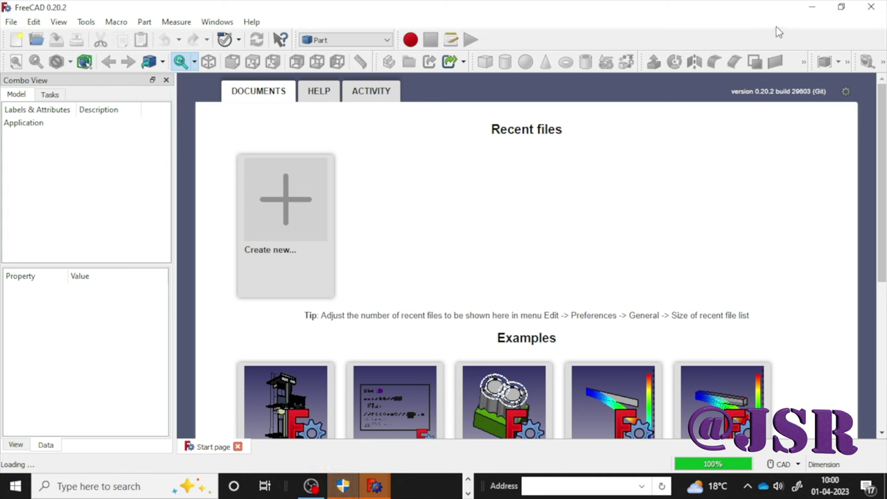
click(820, 7)
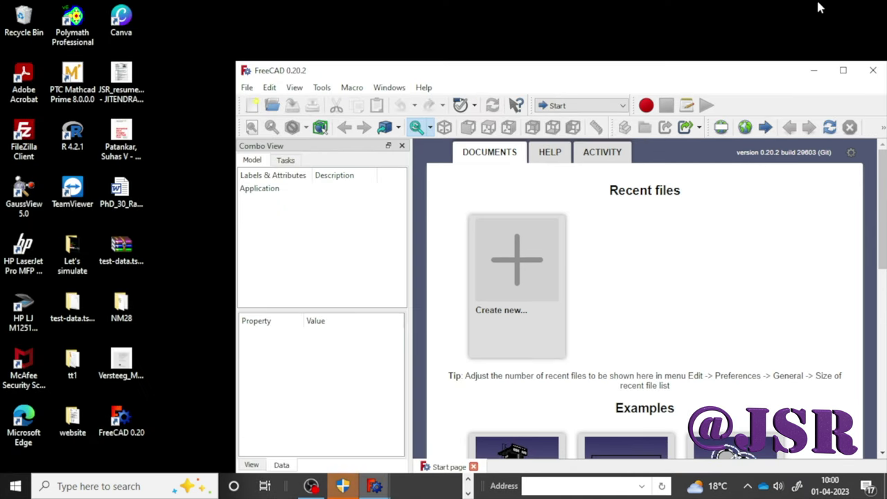
click(873, 76)
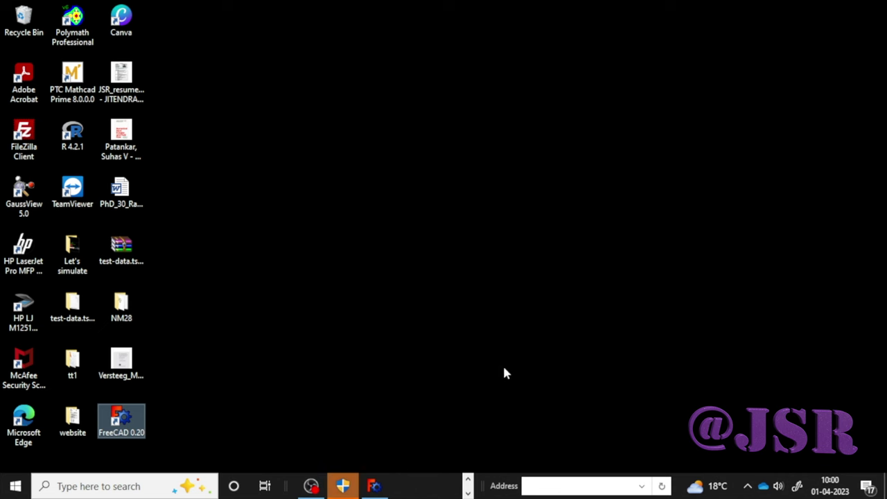
click(378, 487)
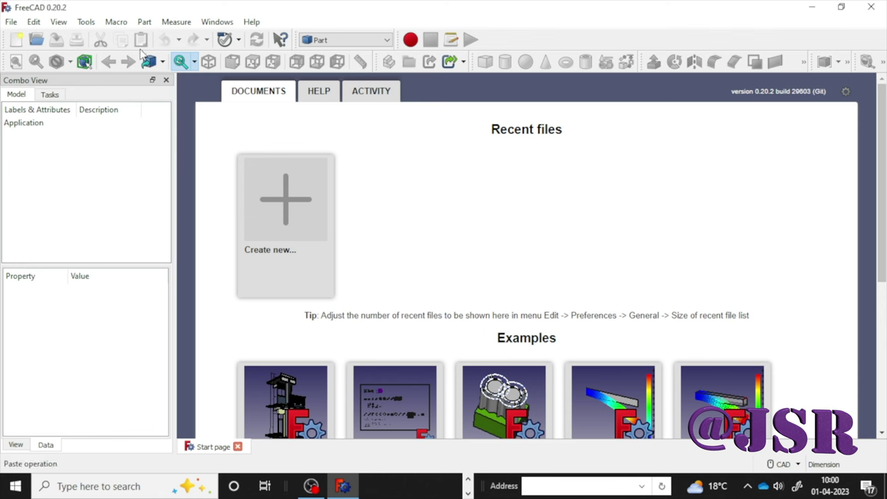
- Switch to the Part workbench, create a new empty document, and set an isometric view
click(60, 23)
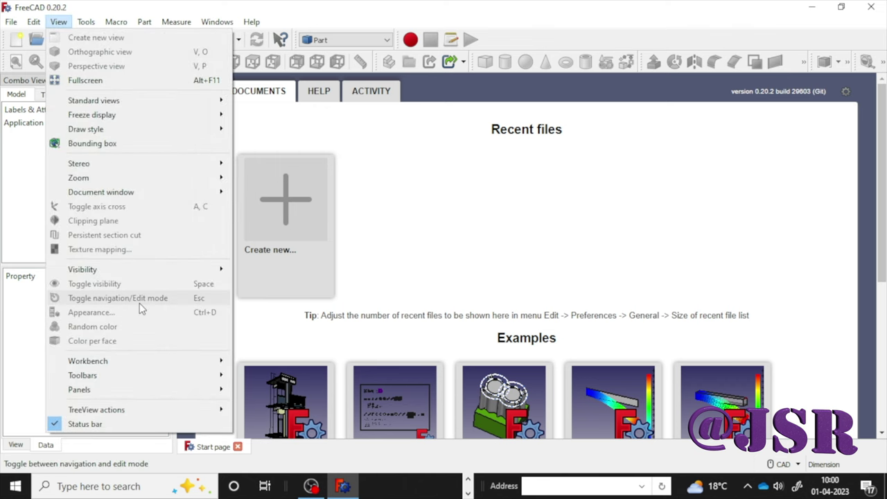
mouse_move(88, 362)
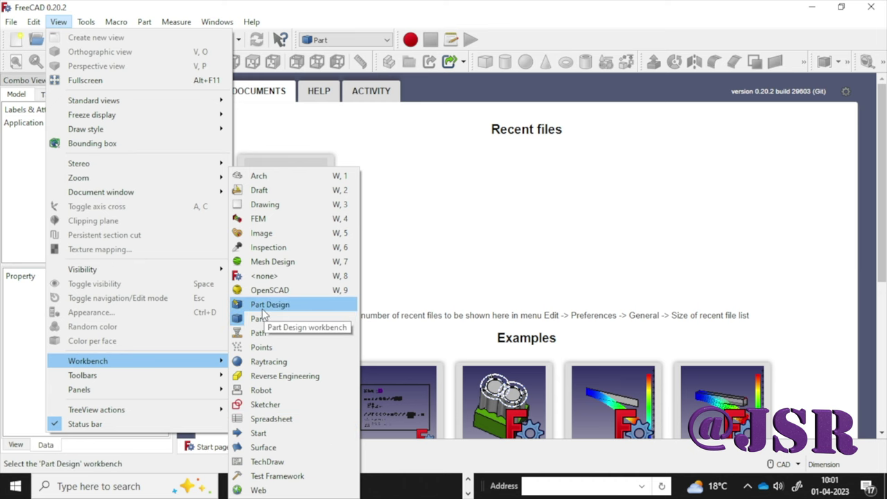
click(262, 319)
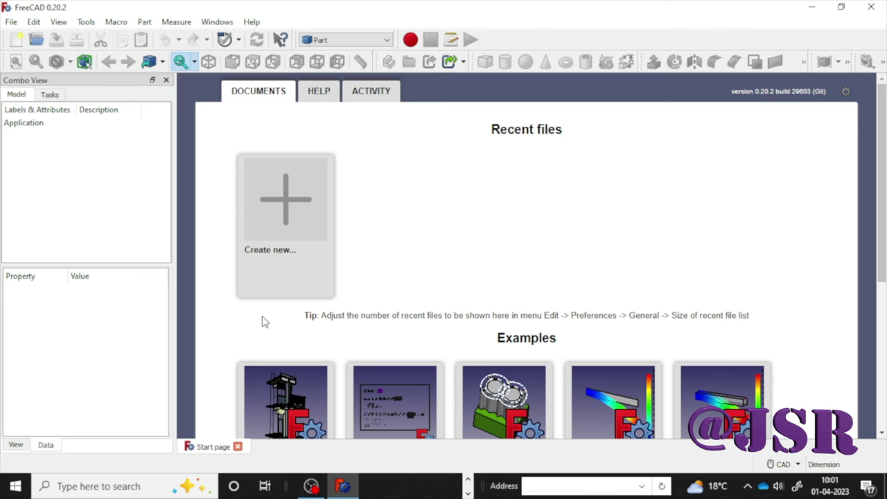
click(279, 226)
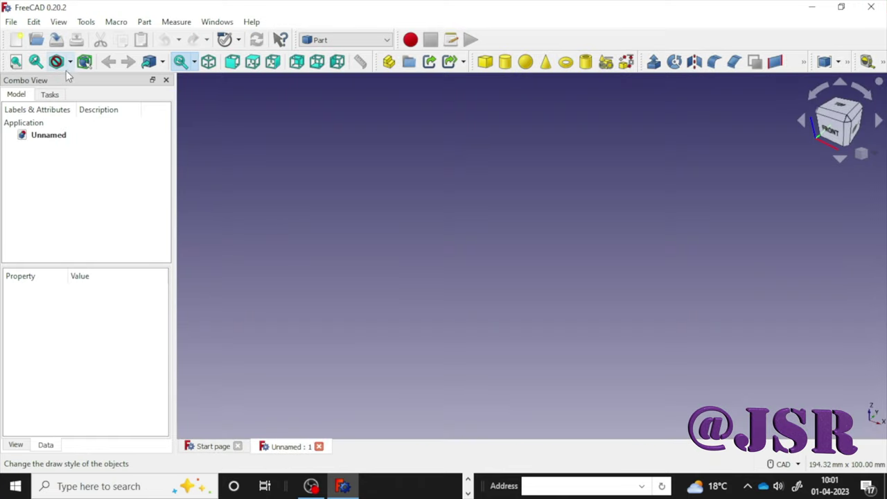
click(59, 22)
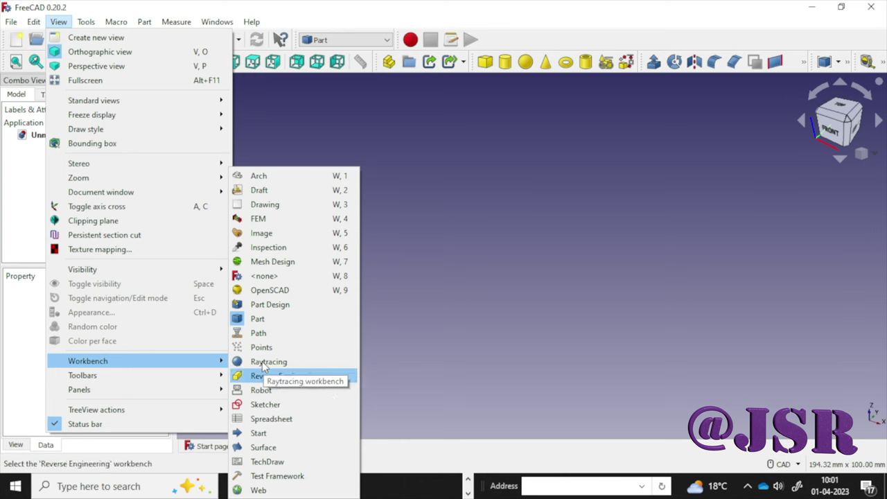
click(261, 321)
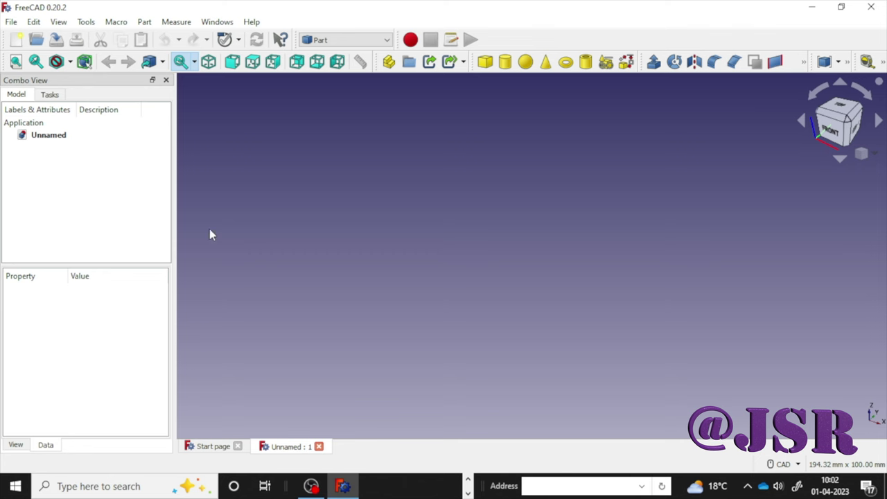
click(210, 64)
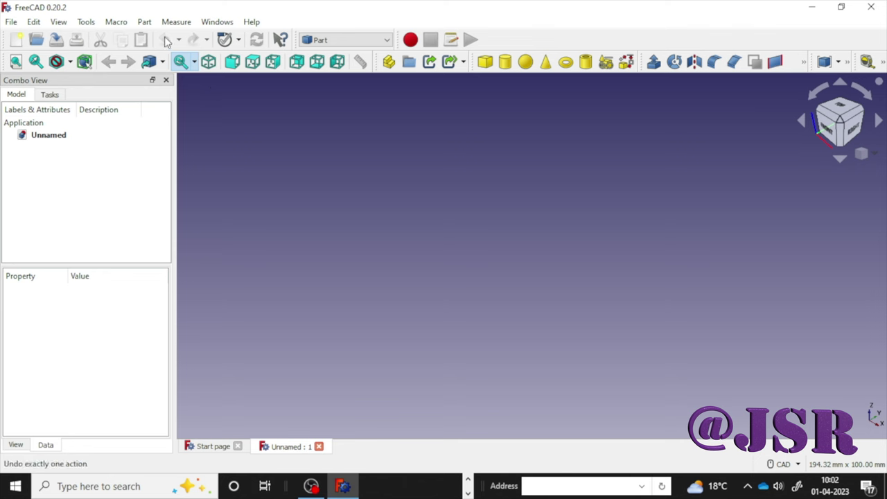
- Turn on the axis cross in the 3D view via the View menu
click(59, 22)
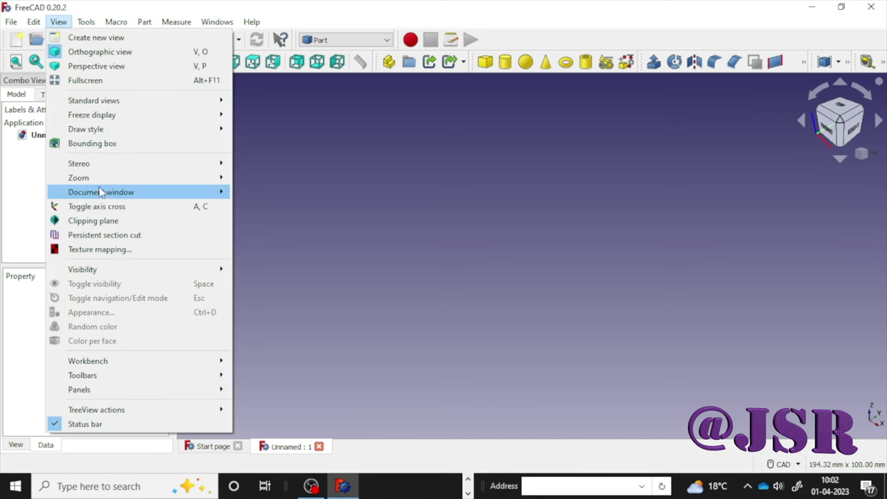
click(106, 209)
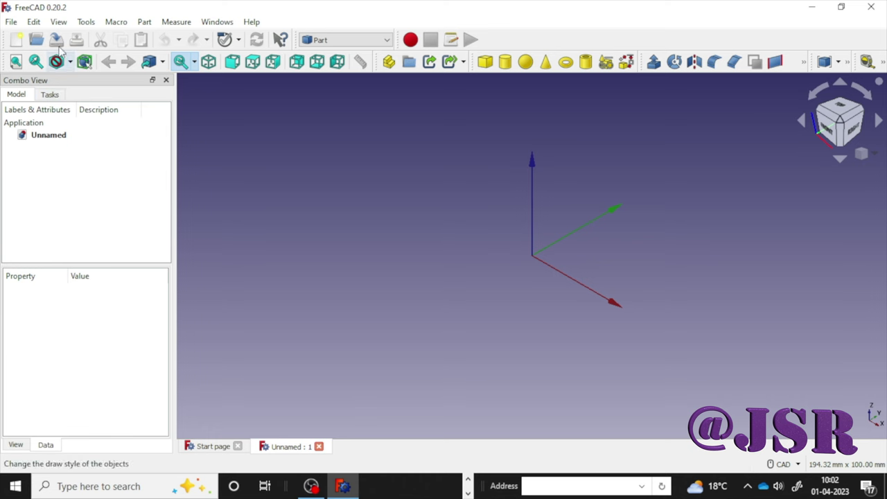
click(59, 23)
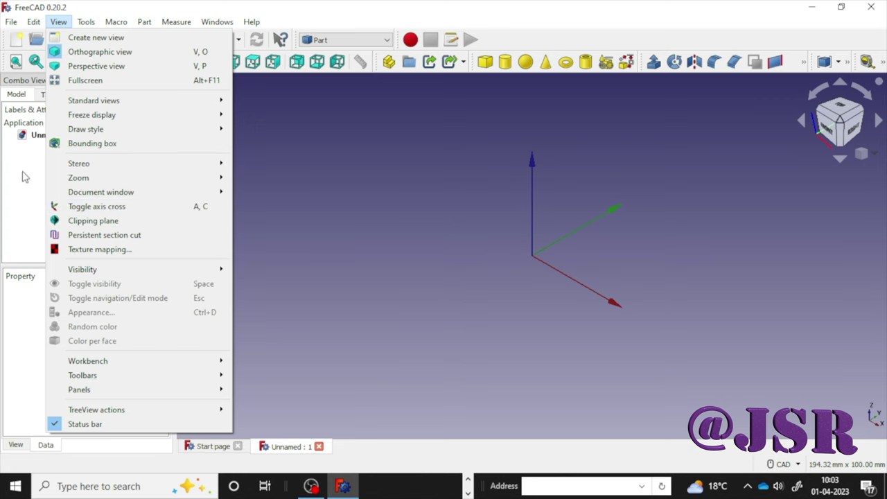
click(290, 140)
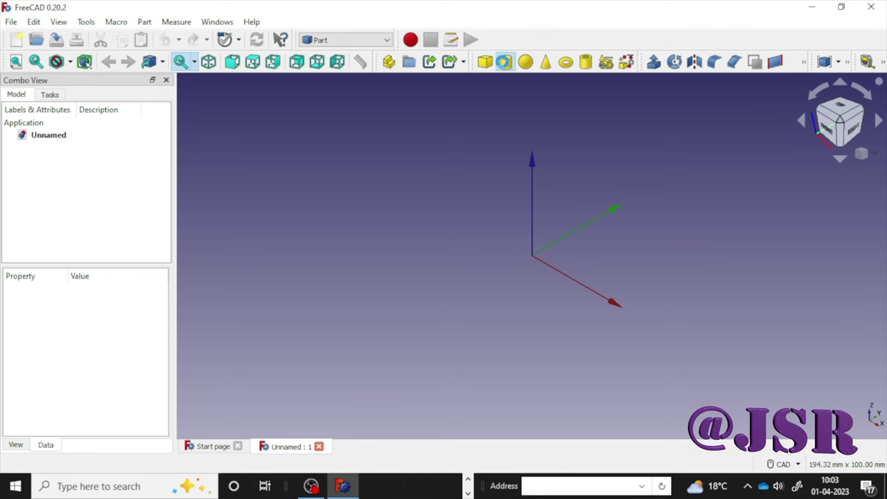
- Add a Cylinder primitive and select it to show its 2 mm radius, 10 mm height
click(504, 61)
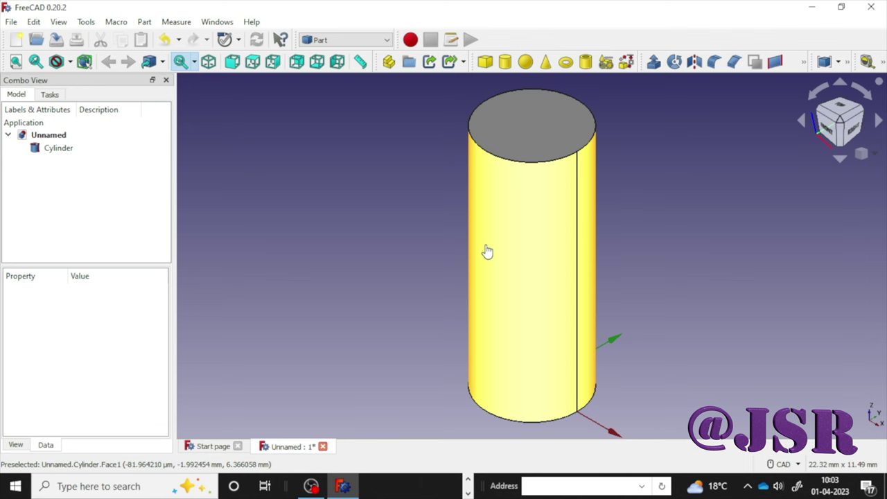
click(55, 152)
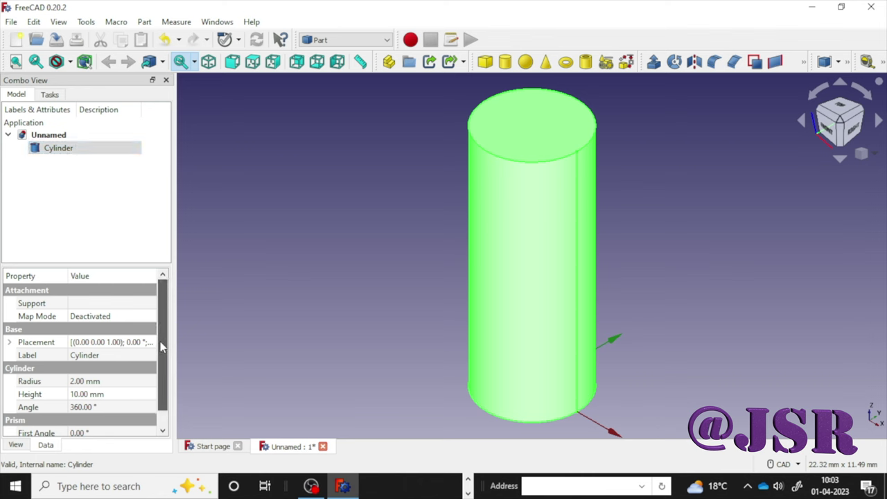
- Change the cylinder's Height from 10 mm to 20 mm and zoom to fit it
drag(160, 343, 158, 354)
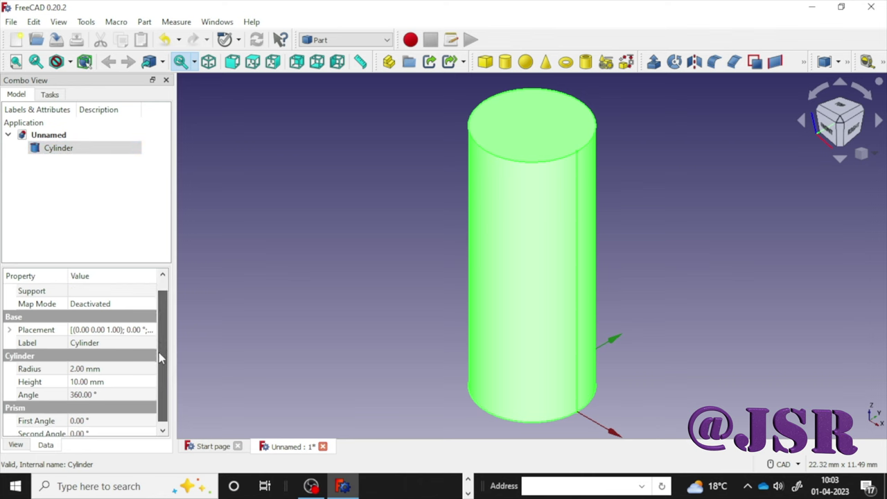
click(77, 369)
click(76, 368)
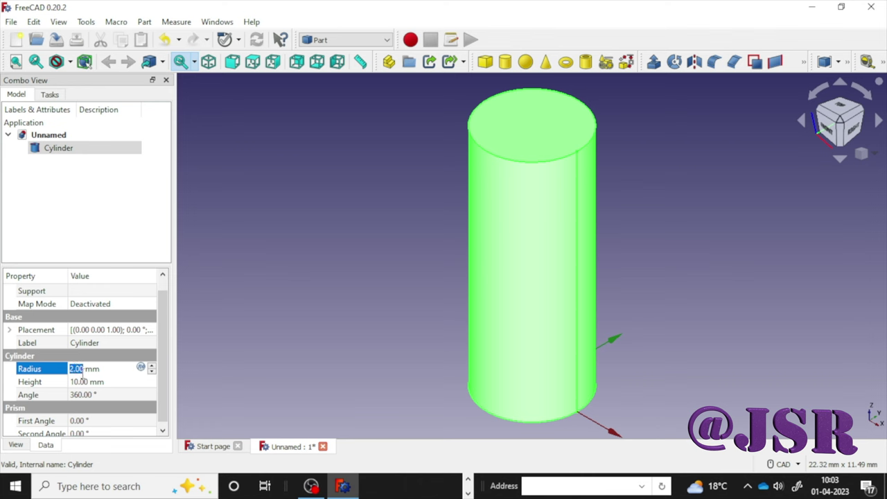
click(87, 381)
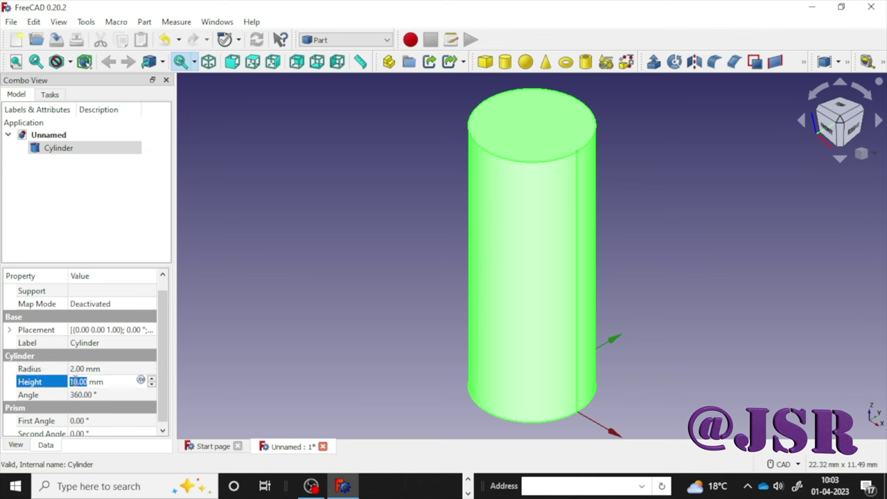
click(74, 381)
key(BackSpace)
text(2)
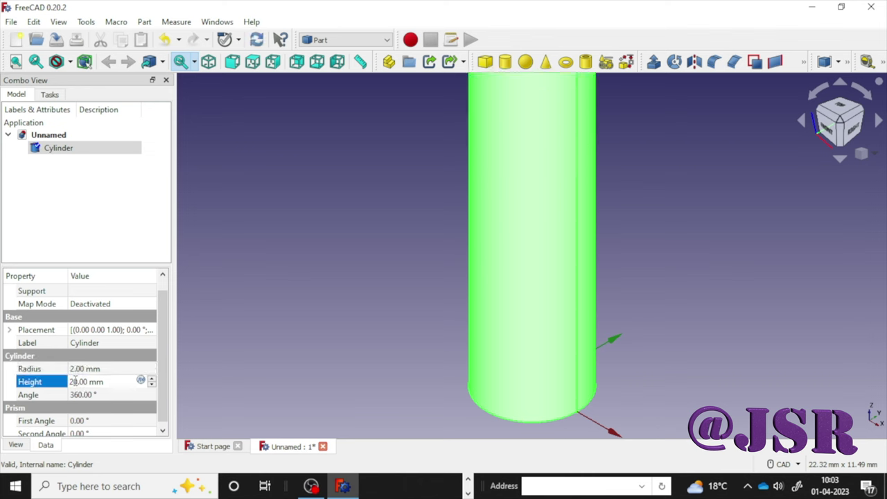
key(Return)
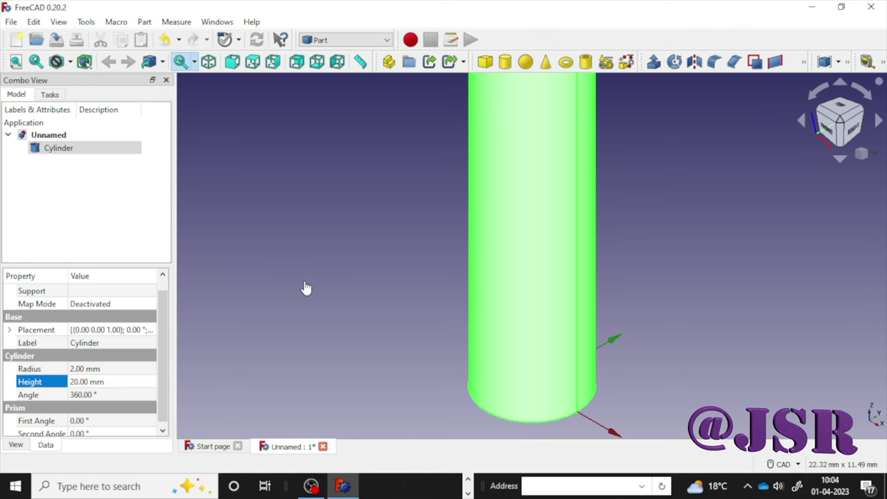
scroll(309, 287, down, 5)
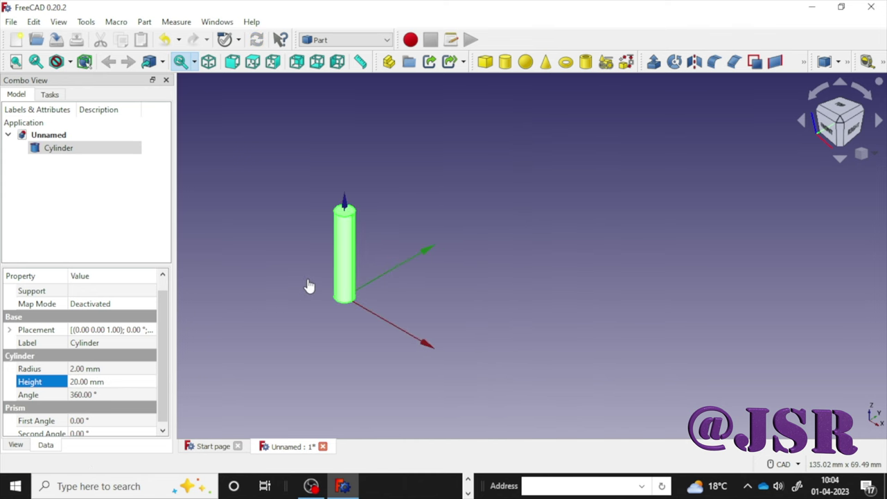
scroll(309, 286, up, 2)
scroll(310, 284, up, 1)
scroll(309, 283, up, 1)
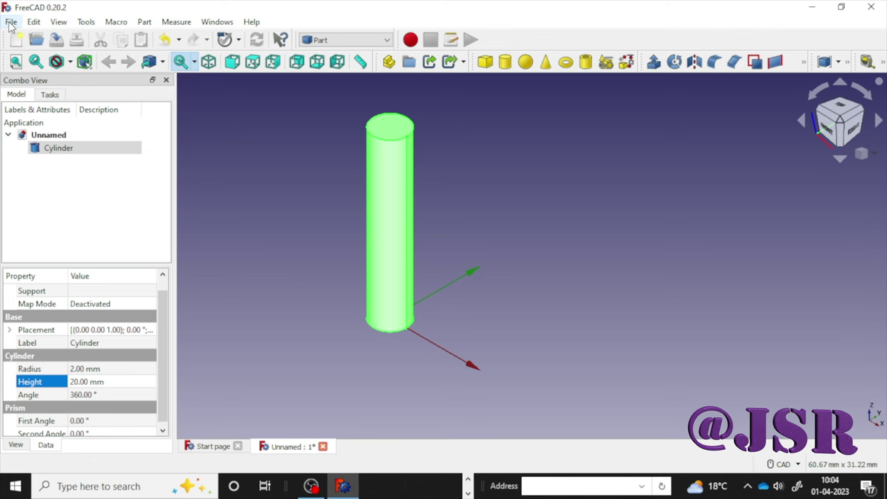
- Export the cylinder in 'STEP with colors' format as cyl3d to the Desktop
click(10, 23)
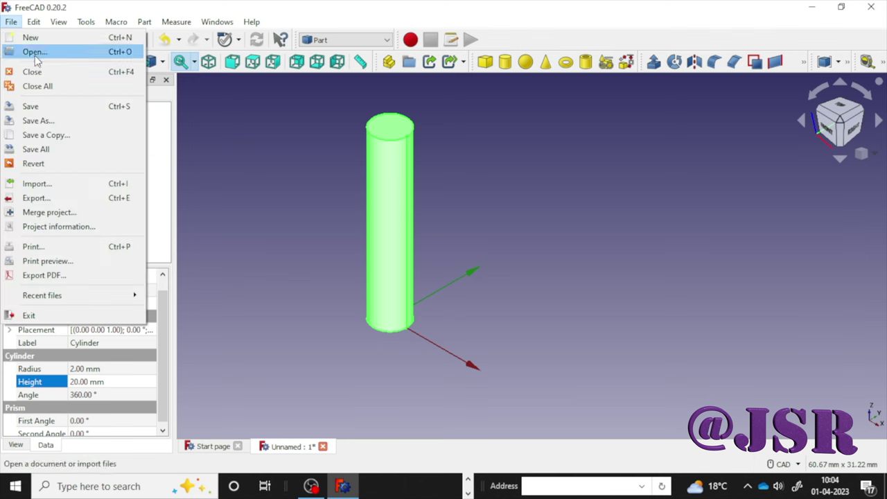
click(55, 199)
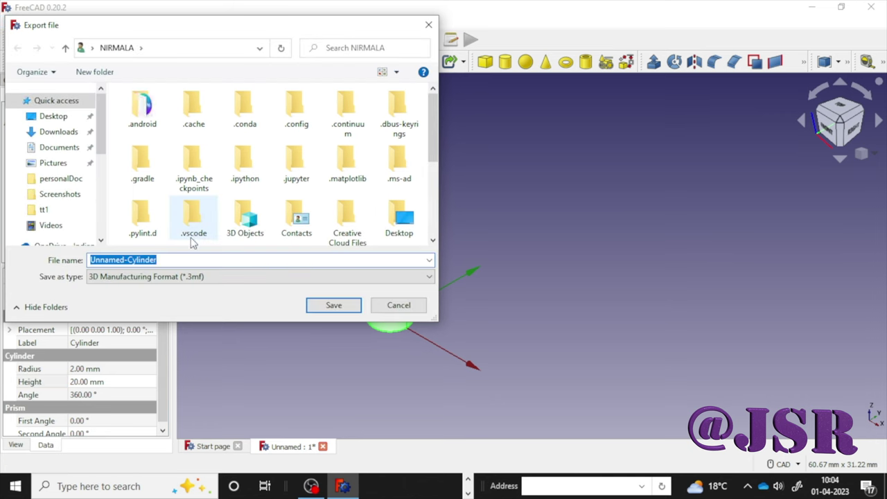
click(181, 278)
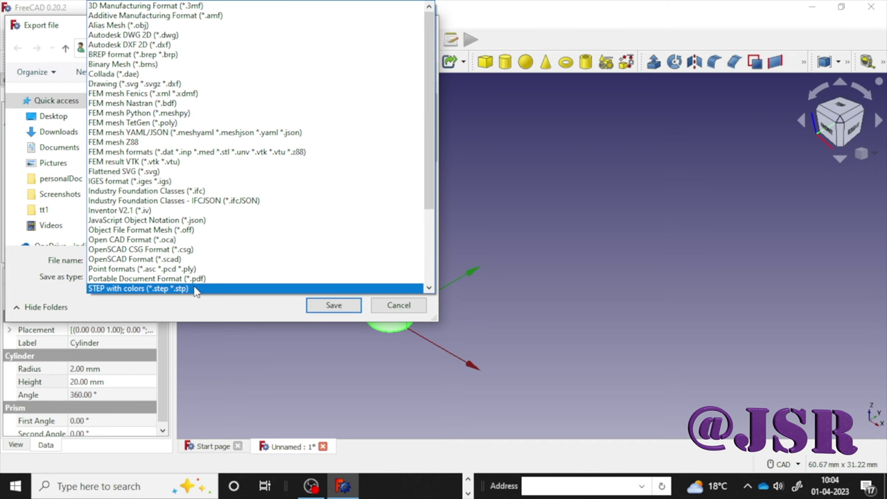
click(195, 291)
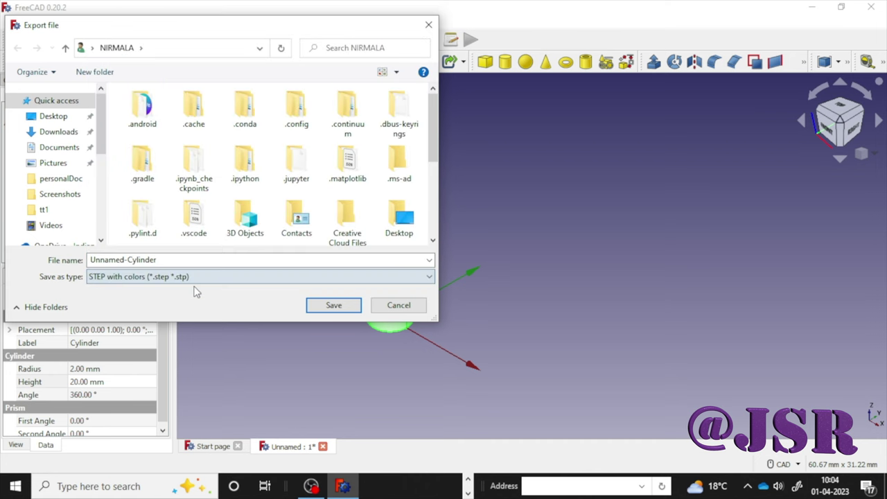
click(269, 261)
text(c)
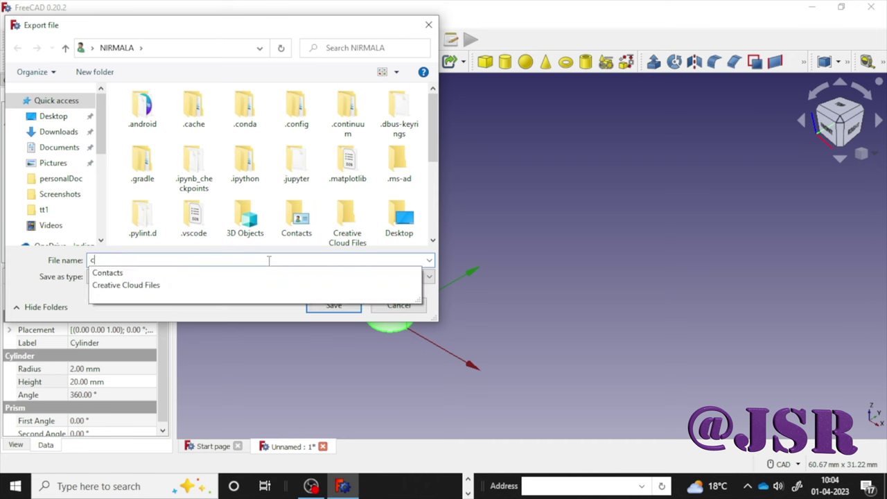
text(yl)
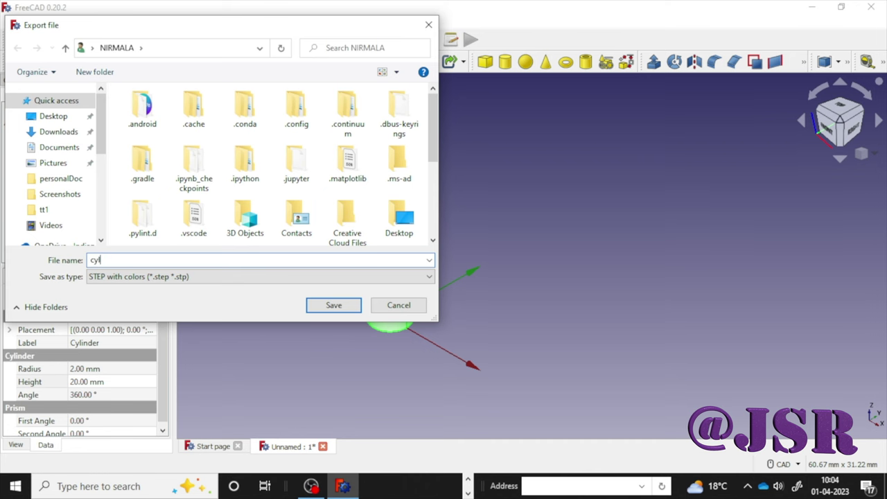
text(3)
text(d)
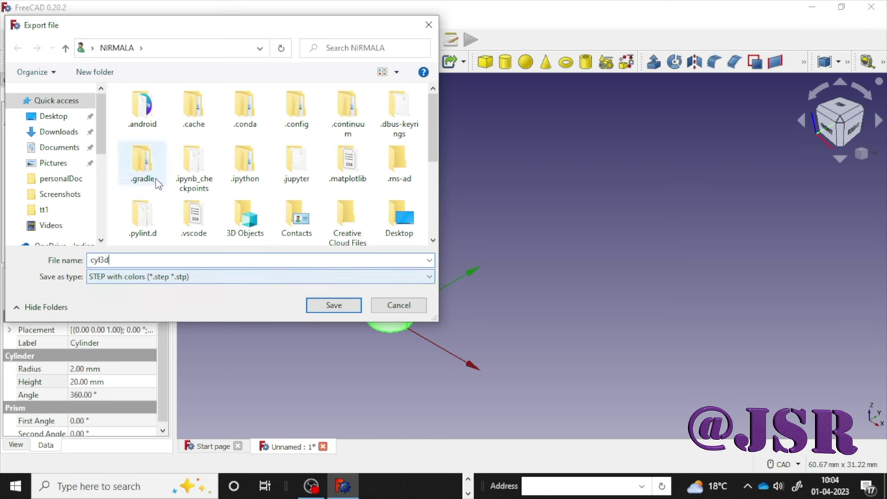
click(66, 122)
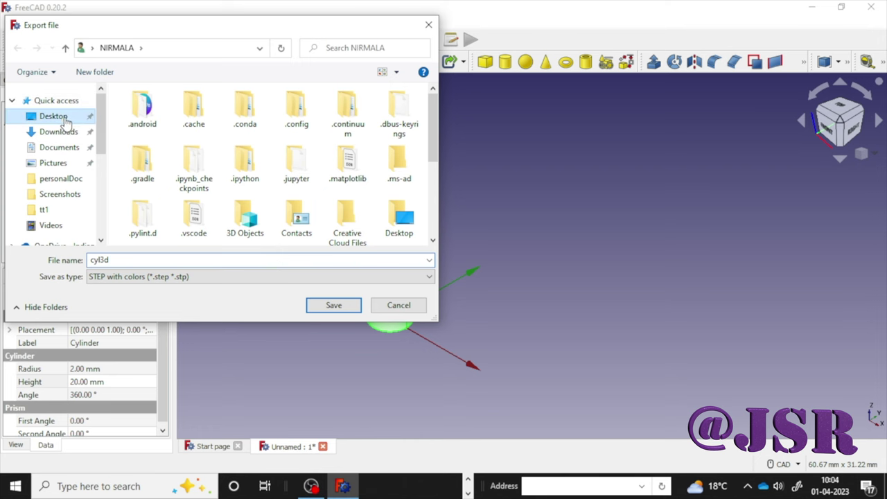
click(320, 312)
click(321, 310)
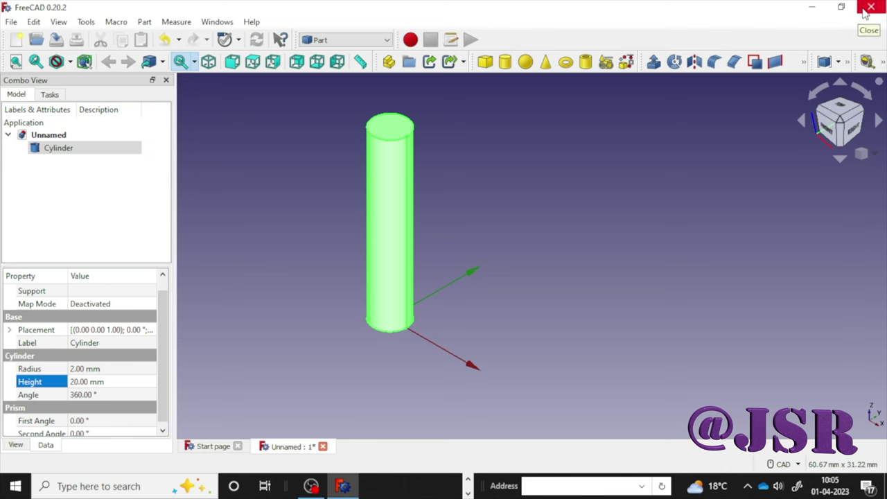
- Close the FreeCAD window, which brings up the Unsaved document prompt for 'Unnamed'
click(871, 8)
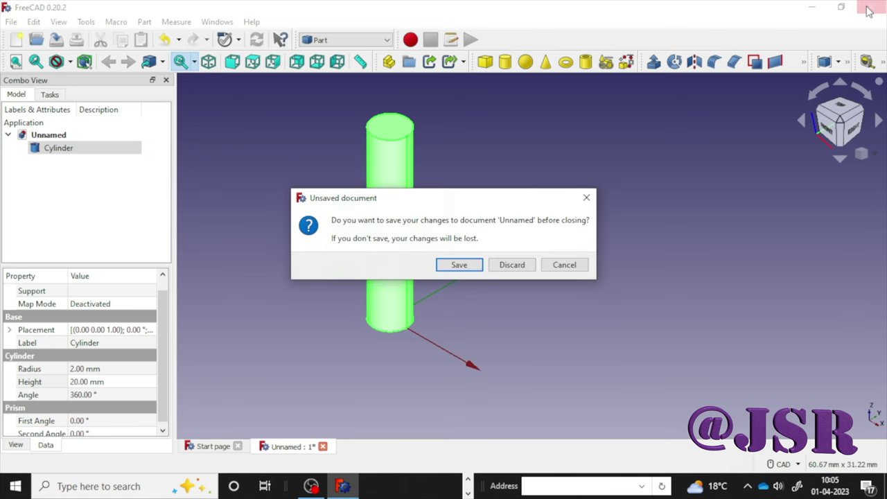